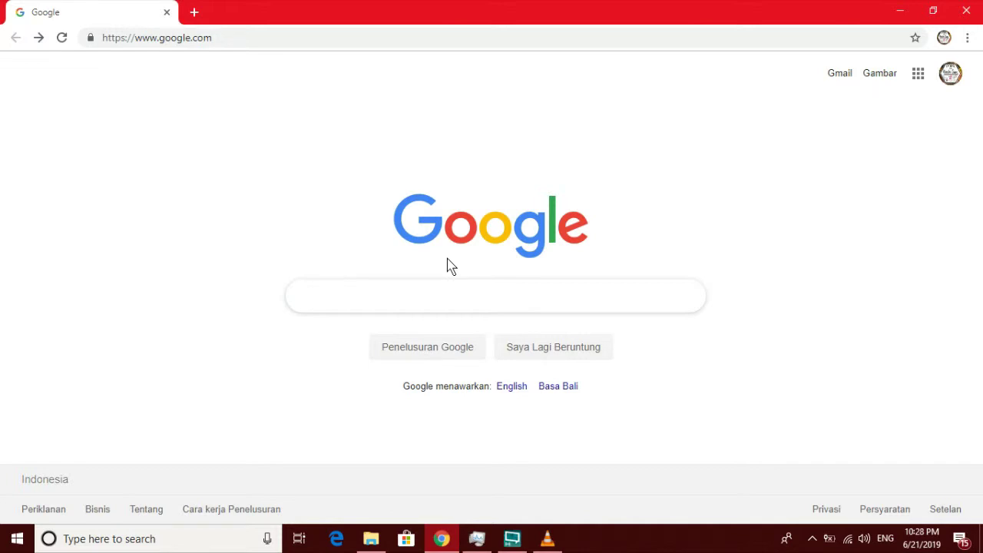
Go to the Google results for "filmora versi 7 8 9" and look through the listed pages and videos.
{"action": "left_click", "coordinate": [39, 38]}
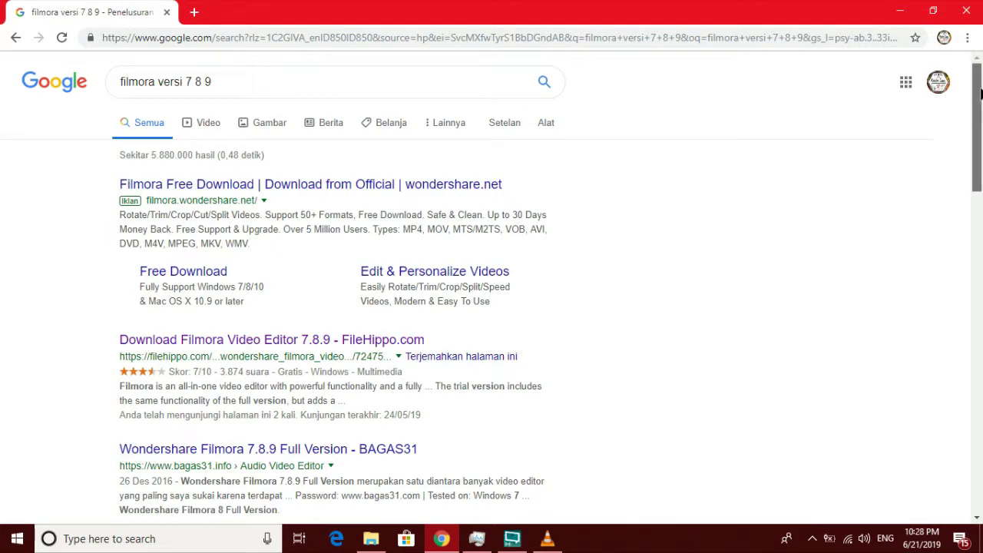
{"action": "scroll", "coordinate": [979, 92], "scroll_direction": "down", "scroll_amount": 3}
{"action": "scroll", "coordinate": [492, 307], "scroll_direction": "down", "scroll_amount": 3}
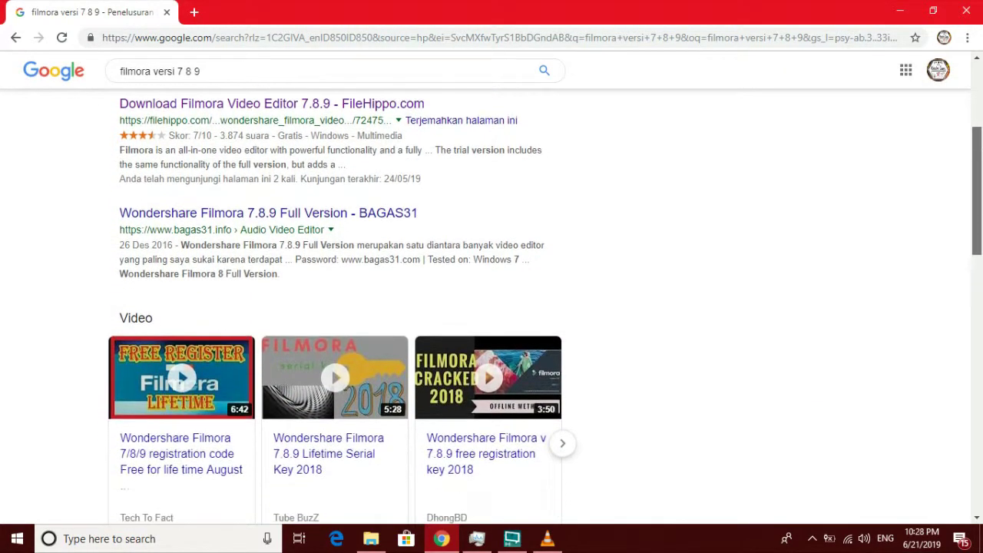
{"action": "scroll", "coordinate": [491, 307], "scroll_direction": "down", "scroll_amount": 5}
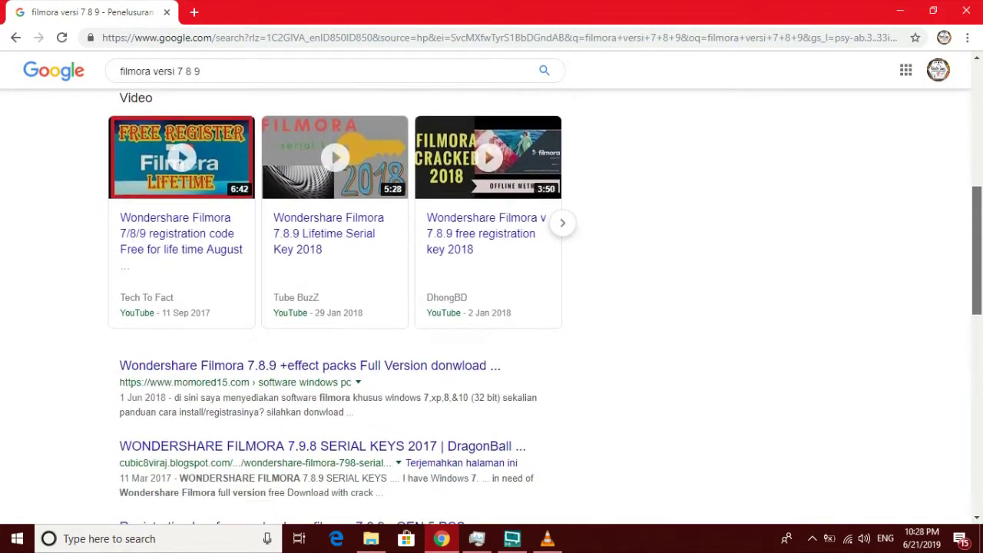
Switch to Filmora, start a new 16:9 movie in Full Feature Mode and preview the PicsArt_05-12-11.32.03 image.
{"action": "double_click", "coordinate": [619, 249]}
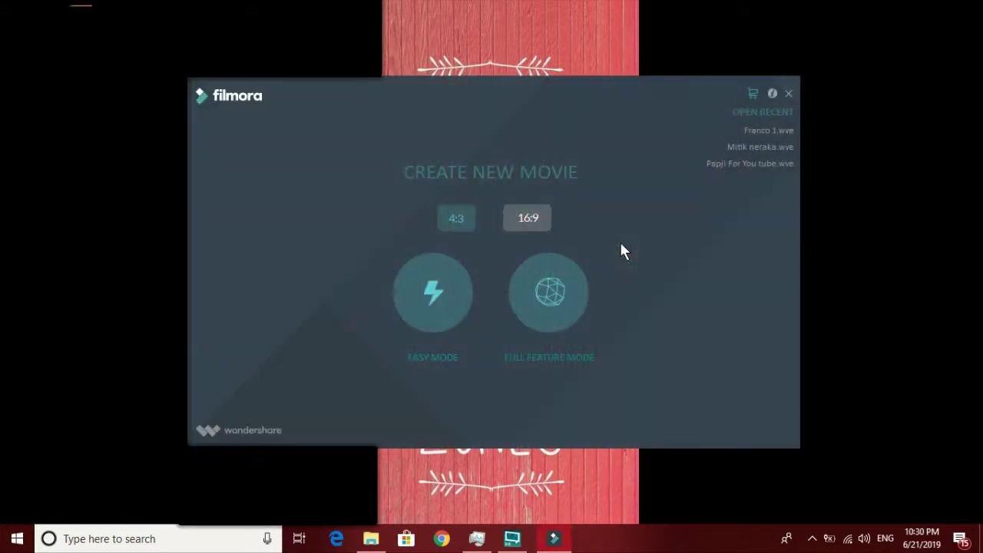
{"action": "left_click", "coordinate": [544, 297]}
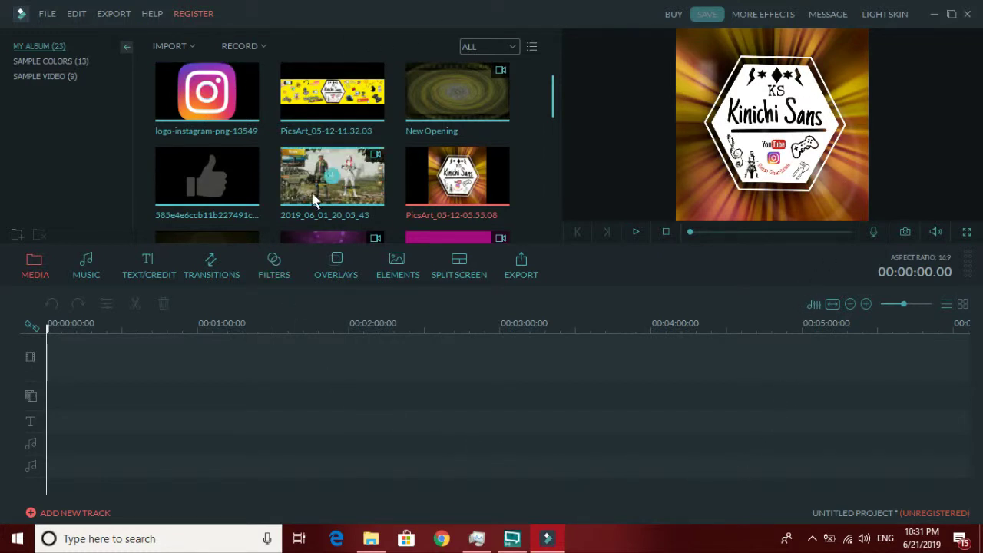
{"action": "left_click", "coordinate": [375, 116]}
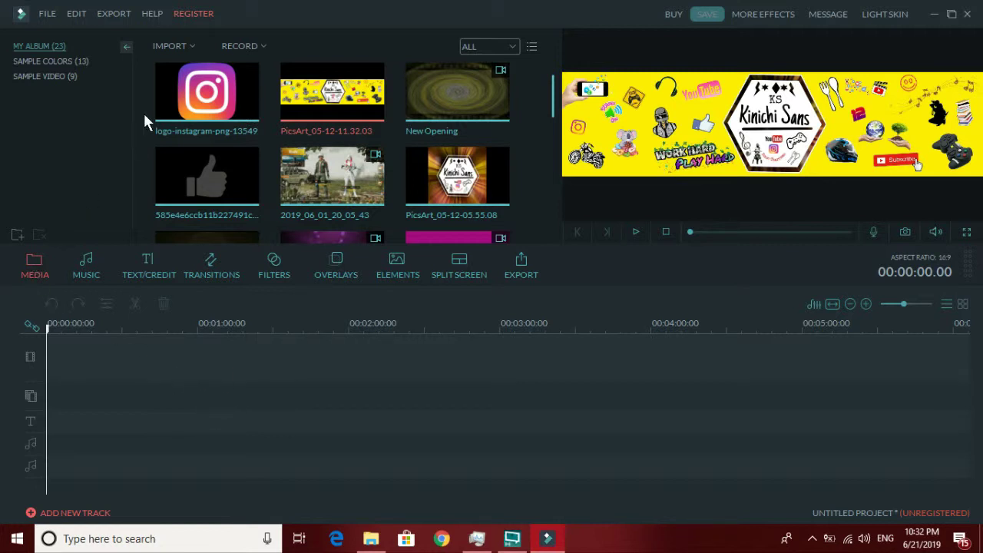
Import the media file "Video promosi touring part 1" from the Data Touring folder into the album.
{"action": "left_click", "coordinate": [188, 47]}
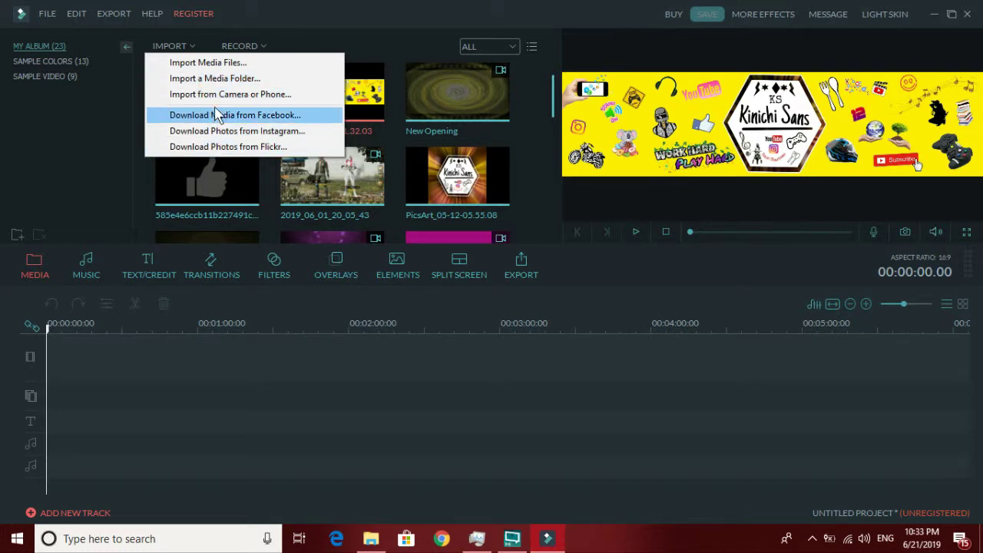
{"action": "left_click", "coordinate": [238, 69]}
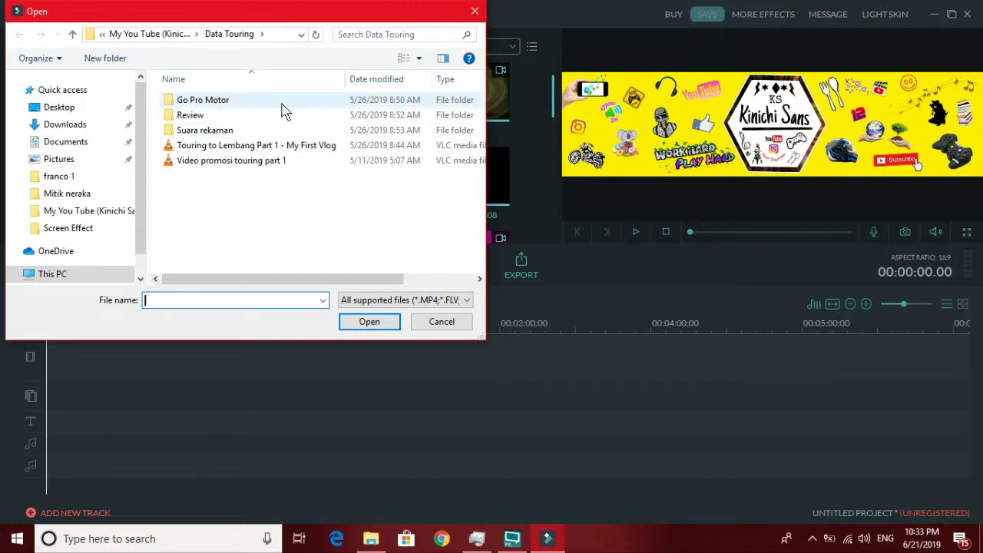
{"action": "left_click", "coordinate": [300, 166]}
{"action": "left_click", "coordinate": [389, 328]}
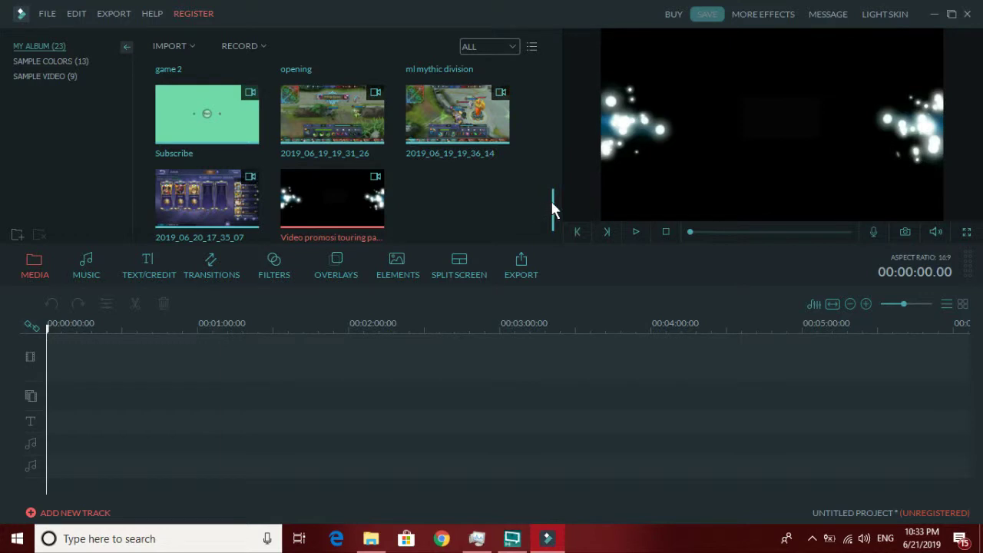
Add the "Video promosi touring part 1" clip to the start of the timeline's video track.
{"action": "scroll", "coordinate": [551, 200], "scroll_direction": "down", "scroll_amount": 1}
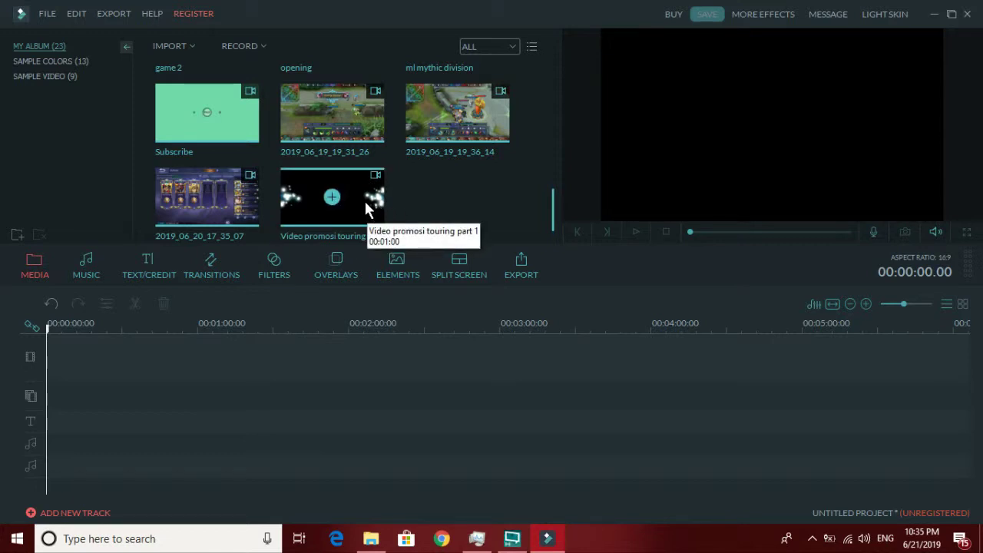
{"action": "left_click_drag", "start_coordinate": [364, 199], "coordinate": [348, 224]}
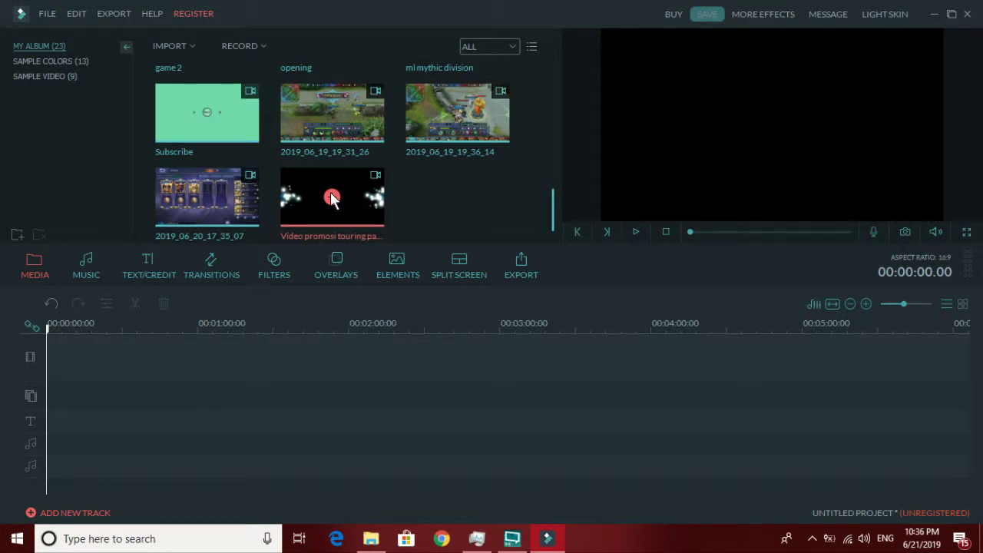
{"action": "left_click", "coordinate": [330, 197]}
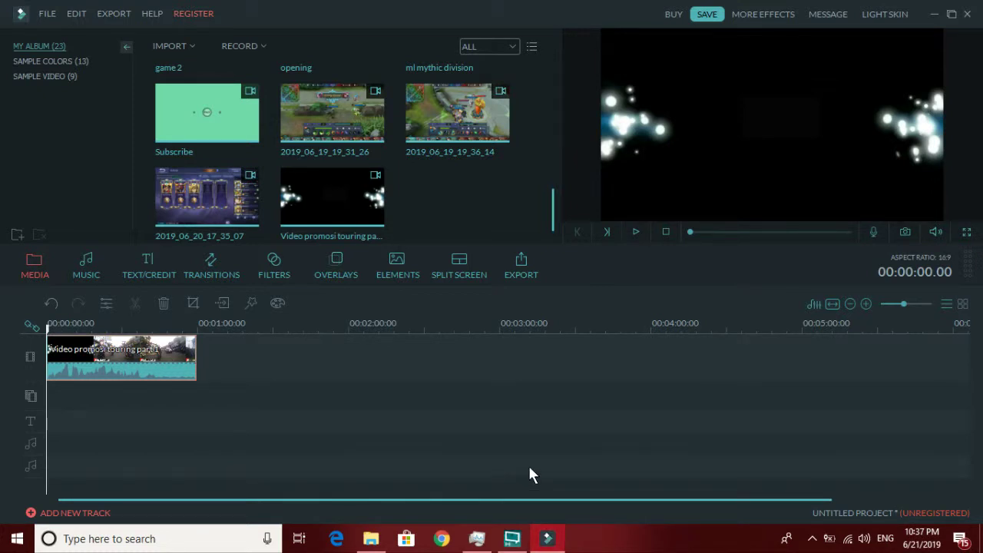
Undo and redo the placement of the clip on the timeline twice.
{"action": "left_click", "coordinate": [51, 304]}
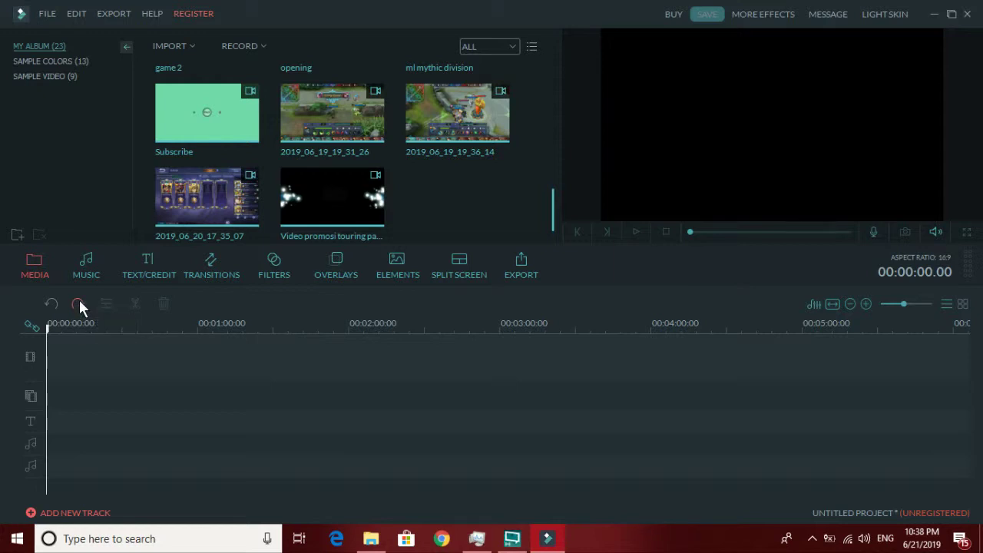
{"action": "left_click", "coordinate": [78, 303]}
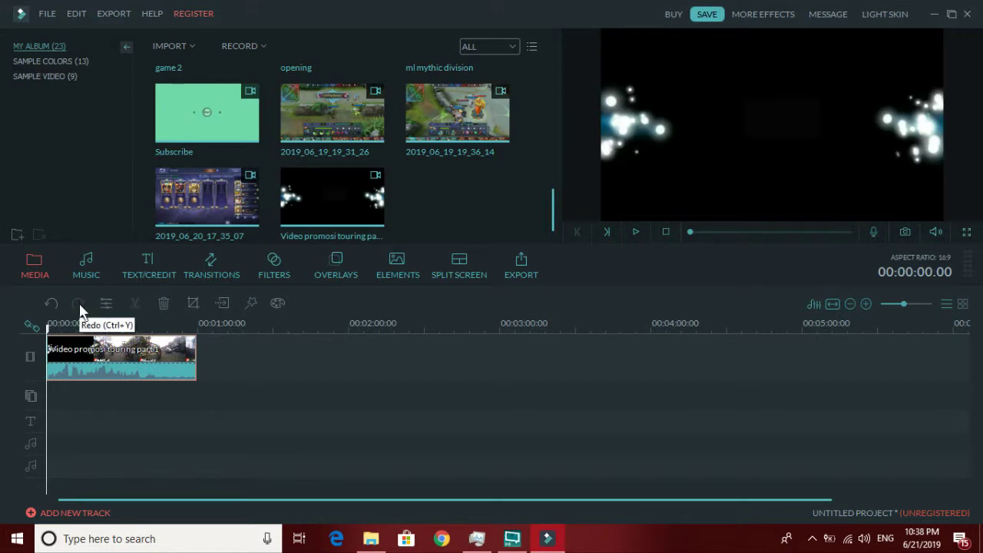
{"action": "left_click", "coordinate": [52, 303]}
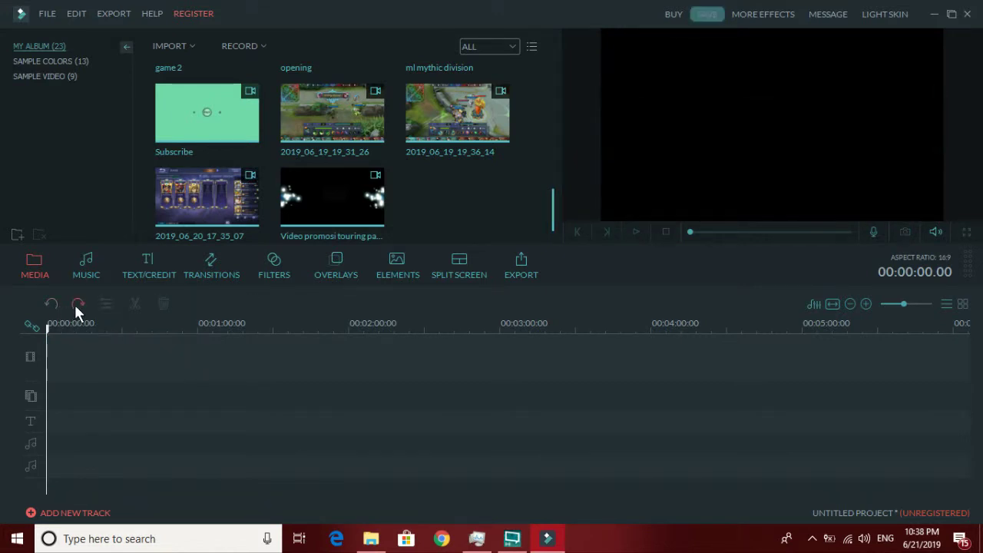
{"action": "left_click", "coordinate": [76, 304]}
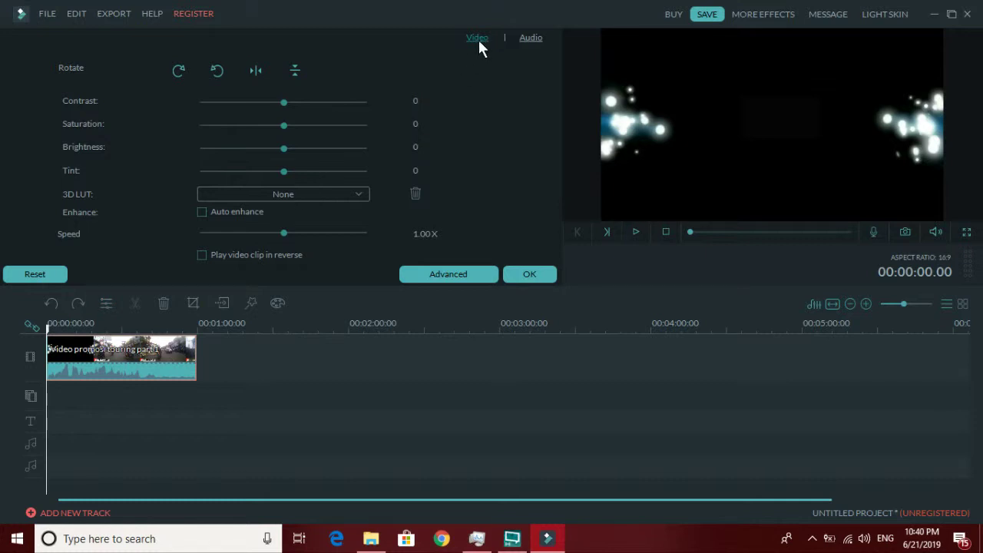
View the clip's audio settings, then try rotating its picture clockwise and counterclockwise and return it to upright.
{"action": "left_click", "coordinate": [524, 41]}
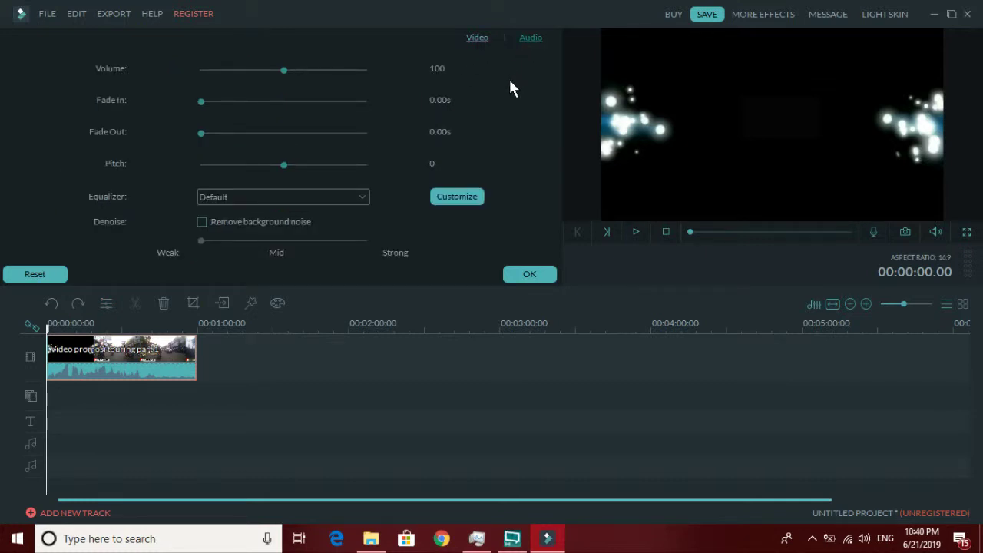
{"action": "left_click", "coordinate": [480, 40]}
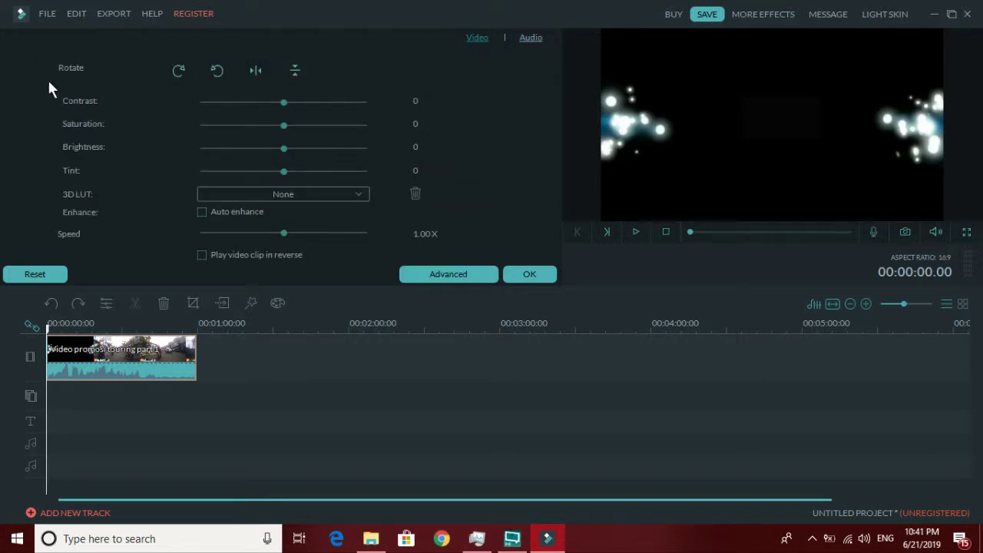
{"action": "left_click", "coordinate": [178, 71]}
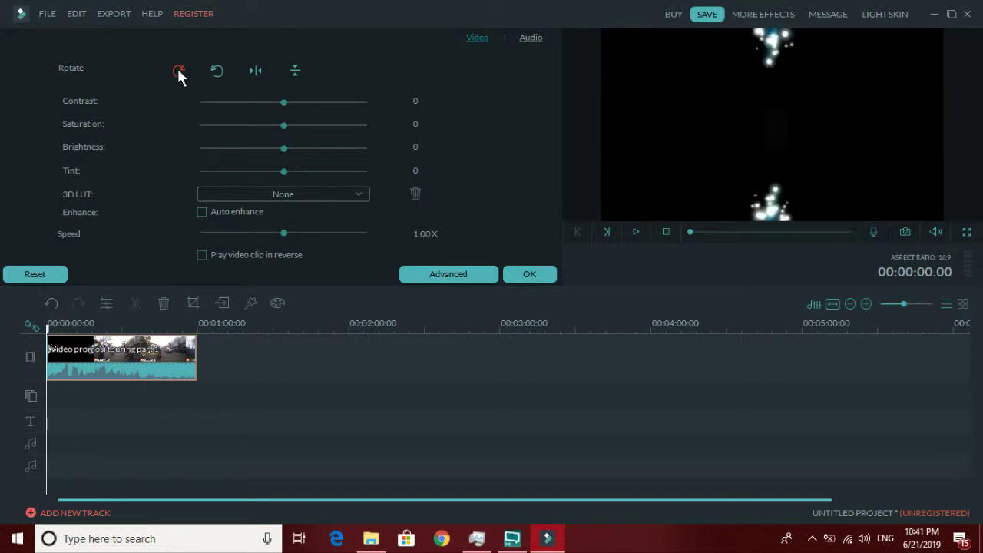
{"action": "left_click", "coordinate": [217, 68]}
{"action": "left_click", "coordinate": [216, 69]}
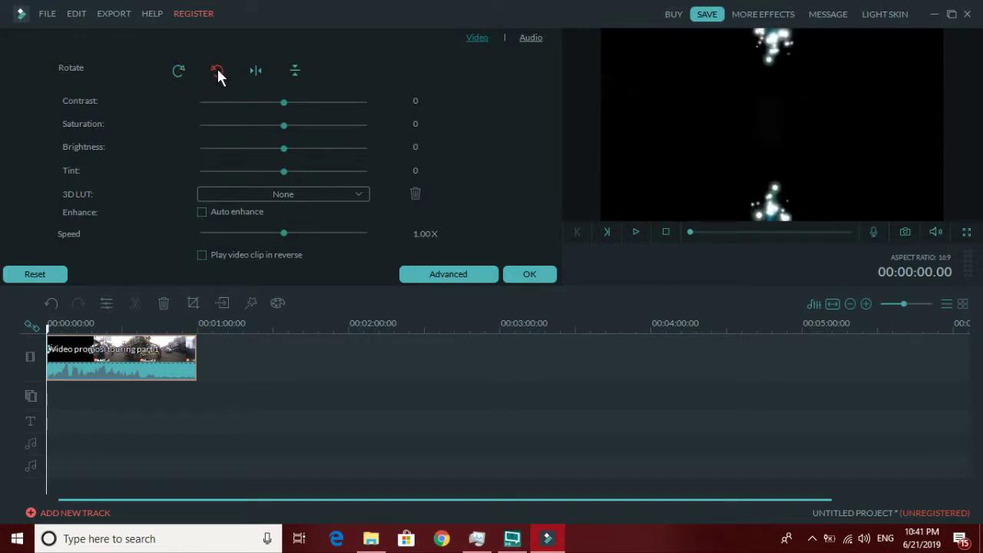
{"action": "left_click", "coordinate": [179, 71]}
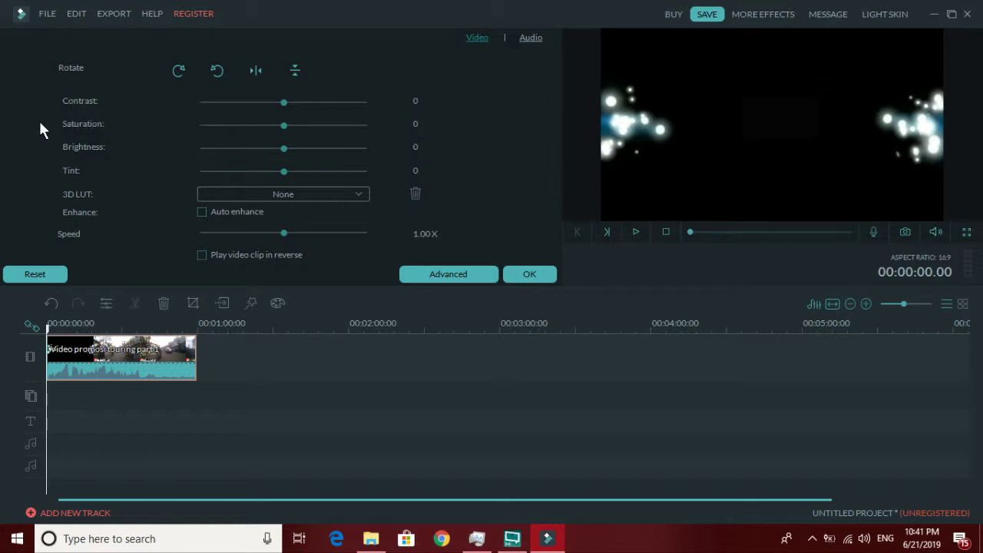
Set the clip's contrast to 1, then play the preview for a few seconds and pause it.
{"action": "mouse_move", "coordinate": [283, 102]}
{"action": "left_mouse_down"}
{"action": "mouse_move", "coordinate": [328, 103]}
{"action": "mouse_move", "coordinate": [285, 103]}
{"action": "left_mouse_up"}
{"action": "left_click", "coordinate": [634, 233]}
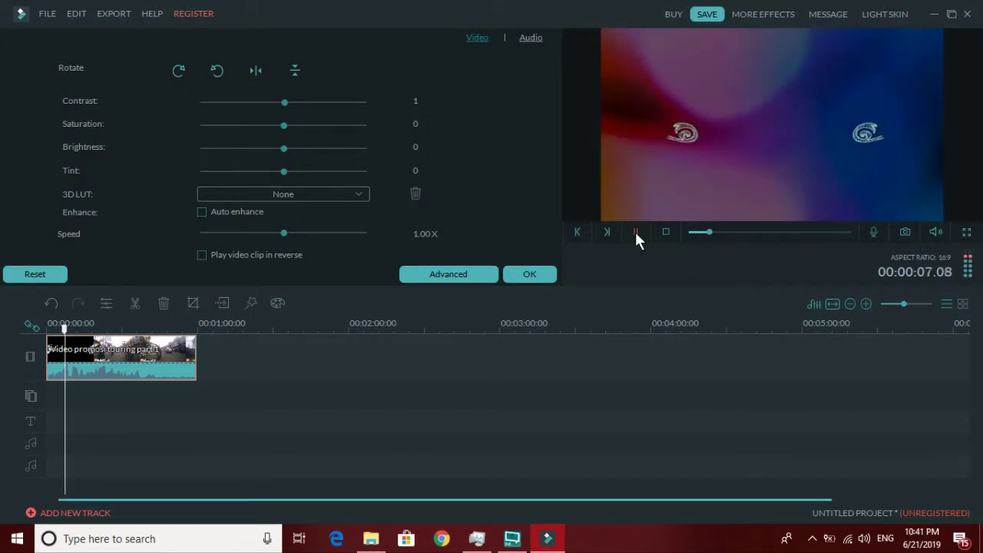
{"action": "left_click", "coordinate": [635, 231]}
Try a clip speed of 4.00X and play the preview.
{"action": "left_click_drag", "start_coordinate": [283, 232], "coordinate": [333, 237]}
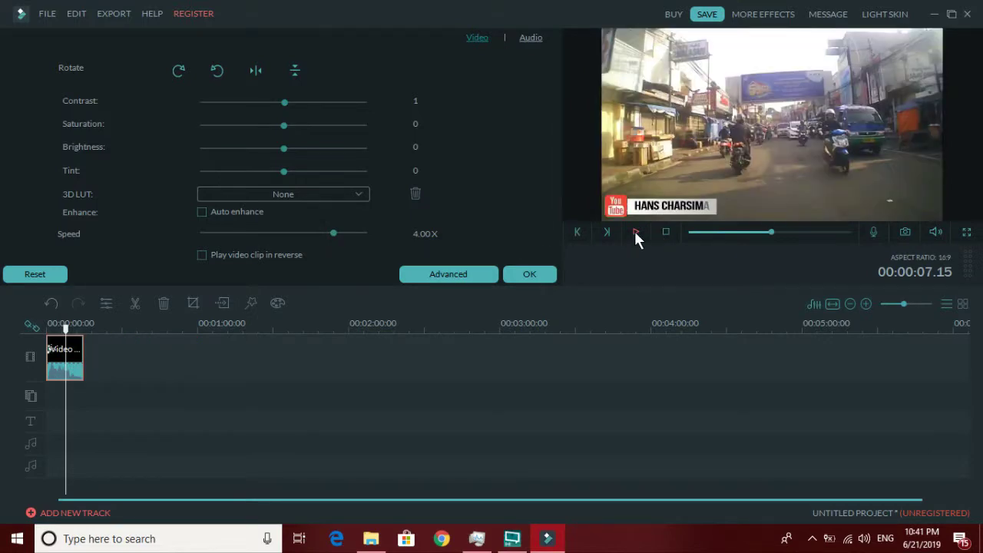
{"action": "left_click", "coordinate": [634, 231]}
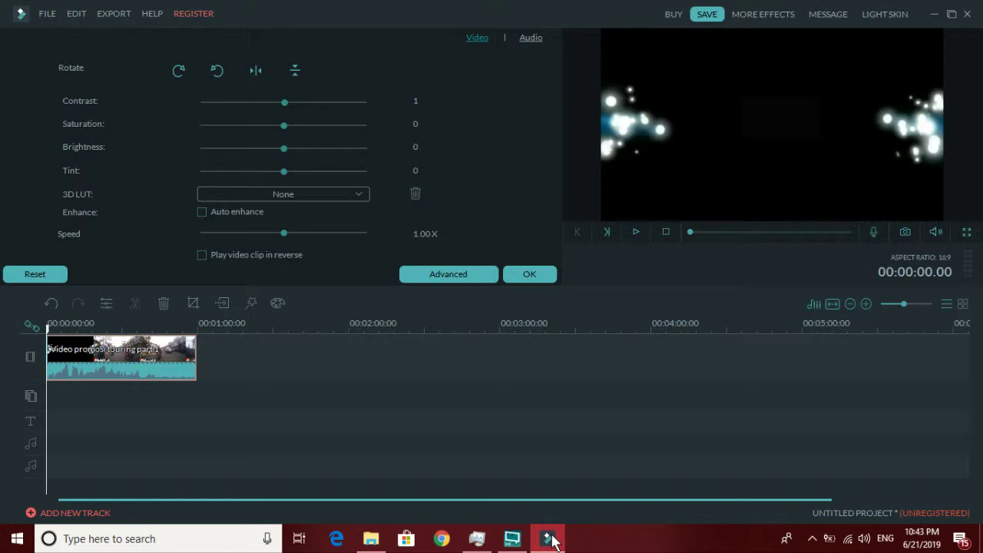
Set the clip's volume to 0, remove background noise at the Weak level and apply the audio settings.
{"action": "left_click", "coordinate": [530, 38]}
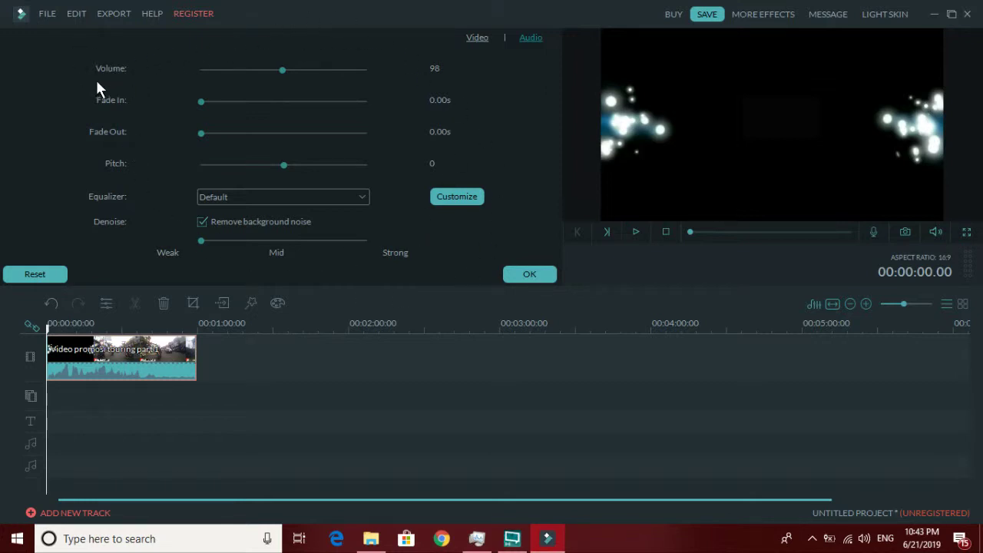
{"action": "left_click_drag", "start_coordinate": [290, 74], "coordinate": [207, 97]}
{"action": "left_click_drag", "start_coordinate": [202, 242], "coordinate": [367, 240]}
{"action": "left_click", "coordinate": [284, 243]}
{"action": "left_click", "coordinate": [208, 240]}
{"action": "left_click", "coordinate": [529, 273]}
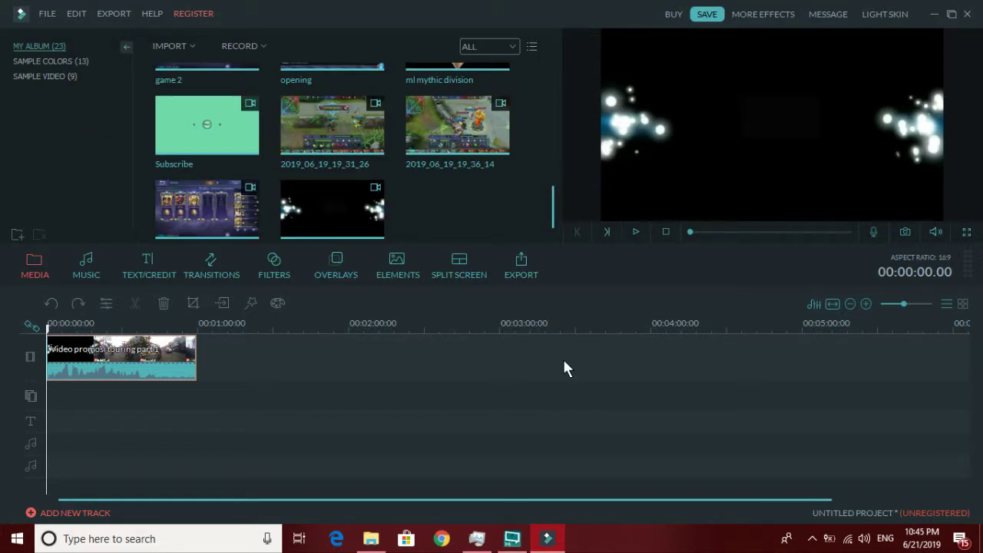
{"action": "left_click", "coordinate": [105, 303]}
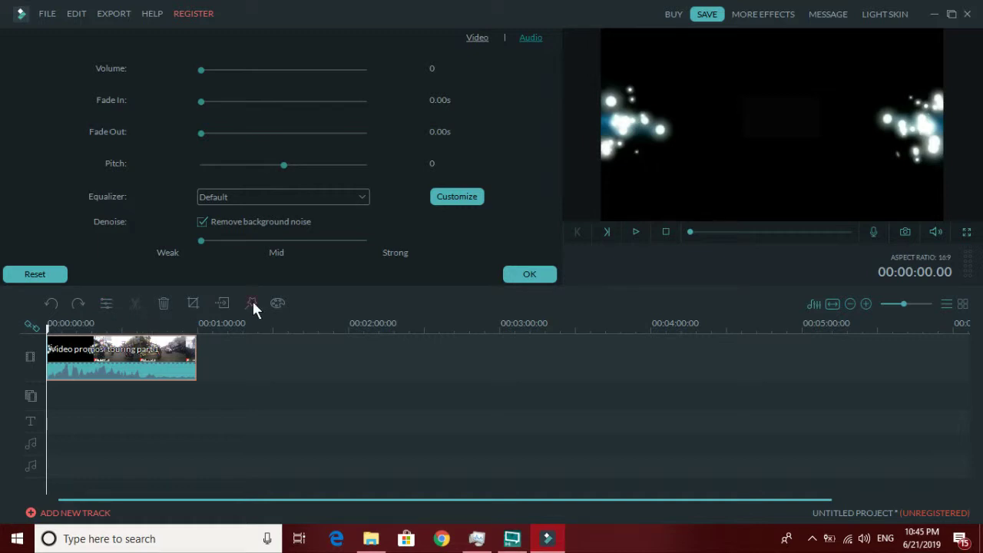
{"action": "left_click", "coordinate": [550, 277]}
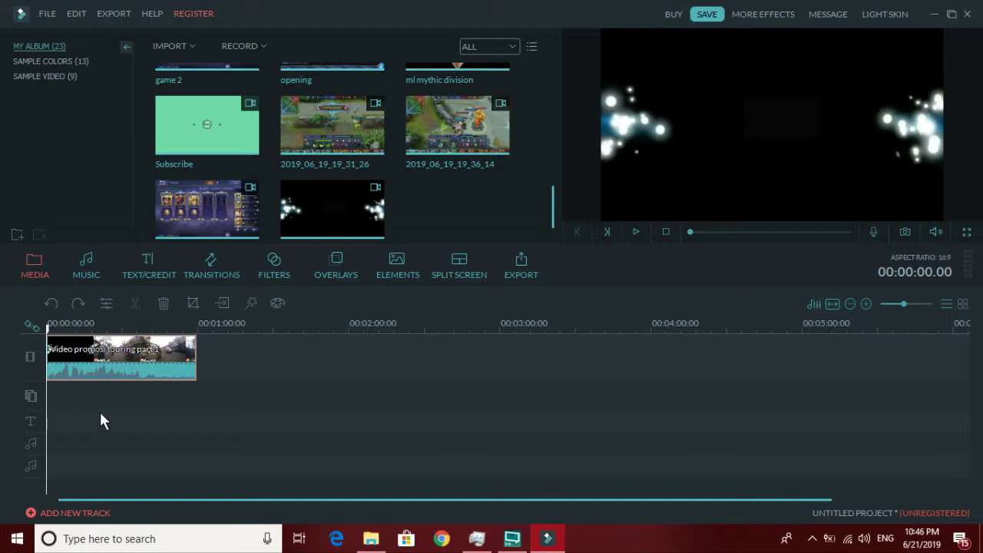
Split the timeline clip in two at 00:00:27.17.
{"action": "left_click_drag", "start_coordinate": [43, 328], "coordinate": [116, 328]}
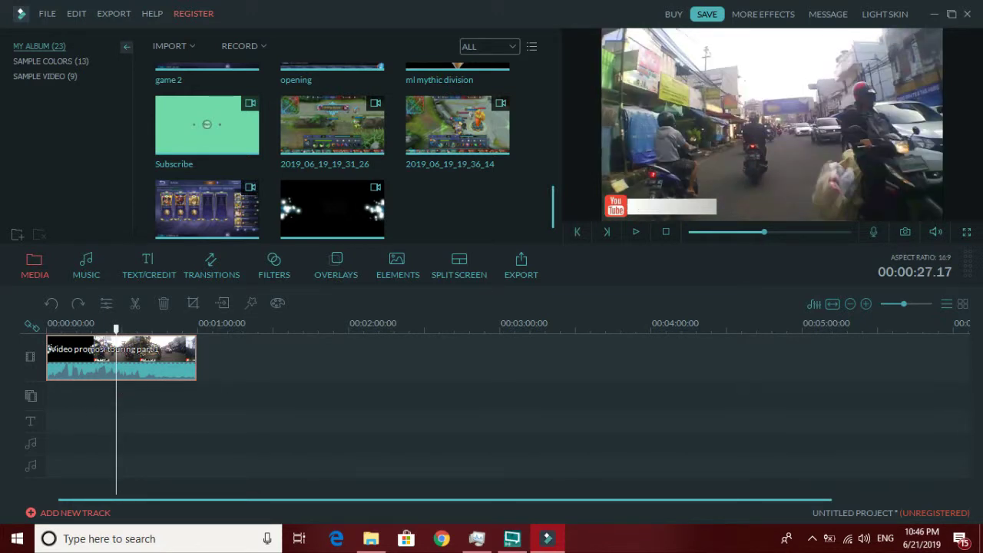
{"action": "left_click", "coordinate": [135, 307]}
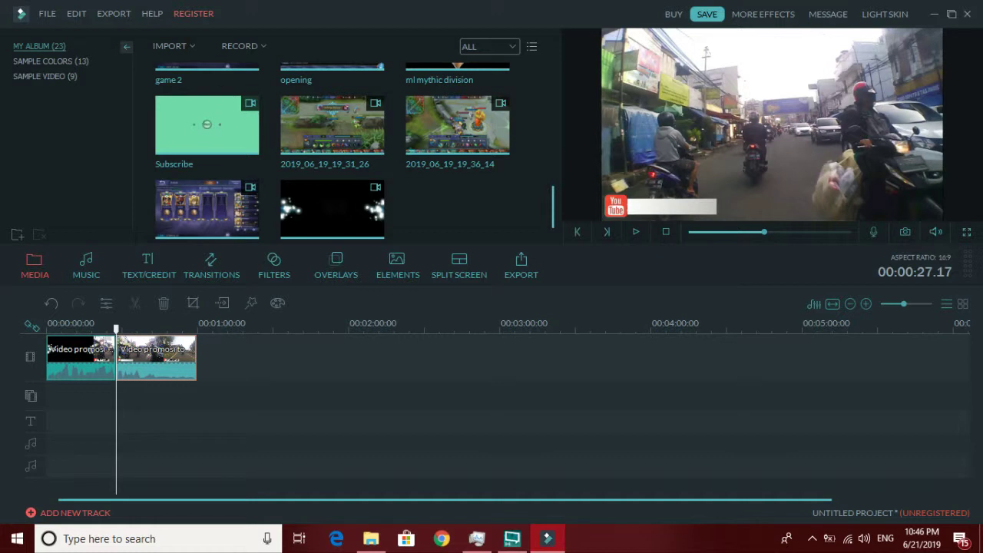
Insert another copy of the promo video between the two split parts and delete it again.
{"action": "left_click", "coordinate": [102, 350]}
{"action": "left_click", "coordinate": [332, 209]}
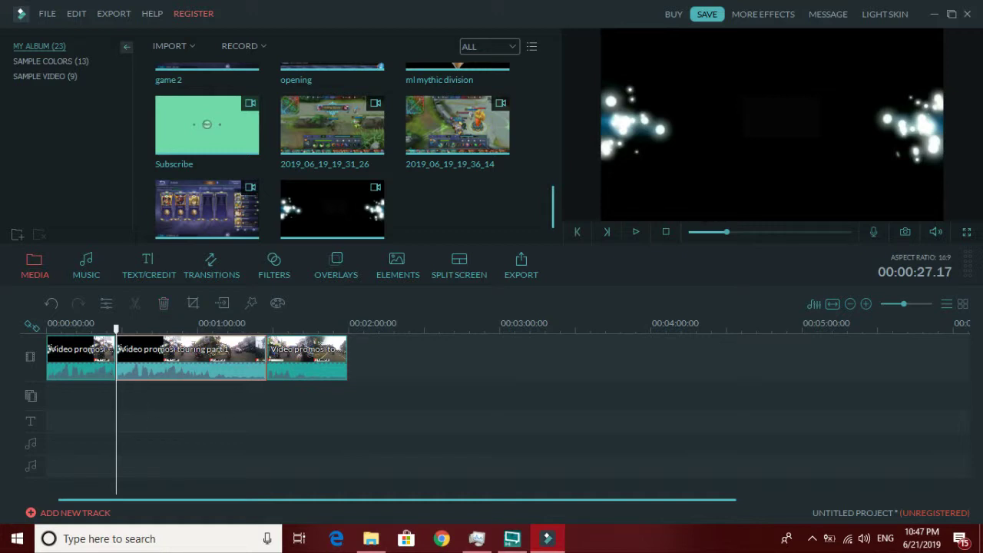
{"action": "left_click", "coordinate": [164, 303]}
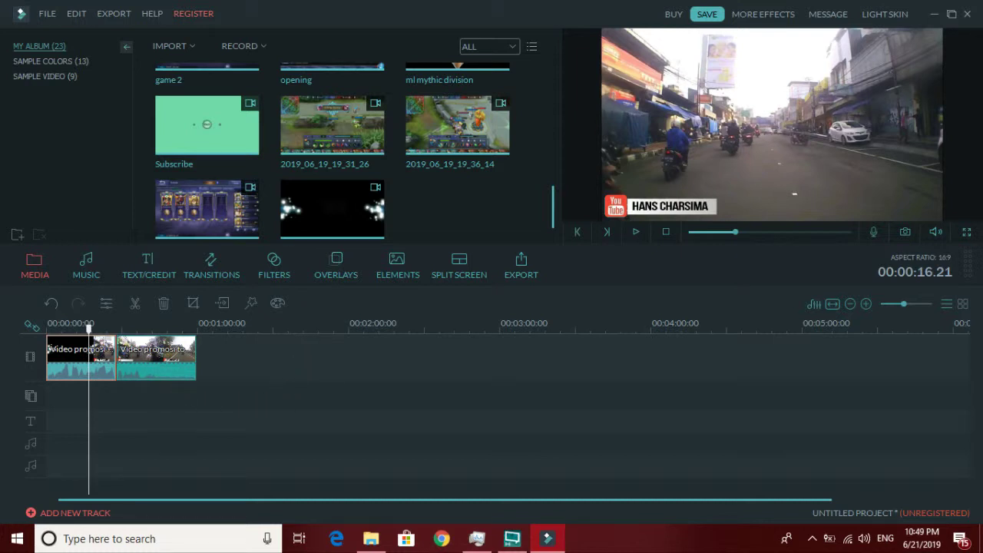
Mute the first clip on the timeline and check its Mute option.
{"action": "right_click", "coordinate": [95, 357]}
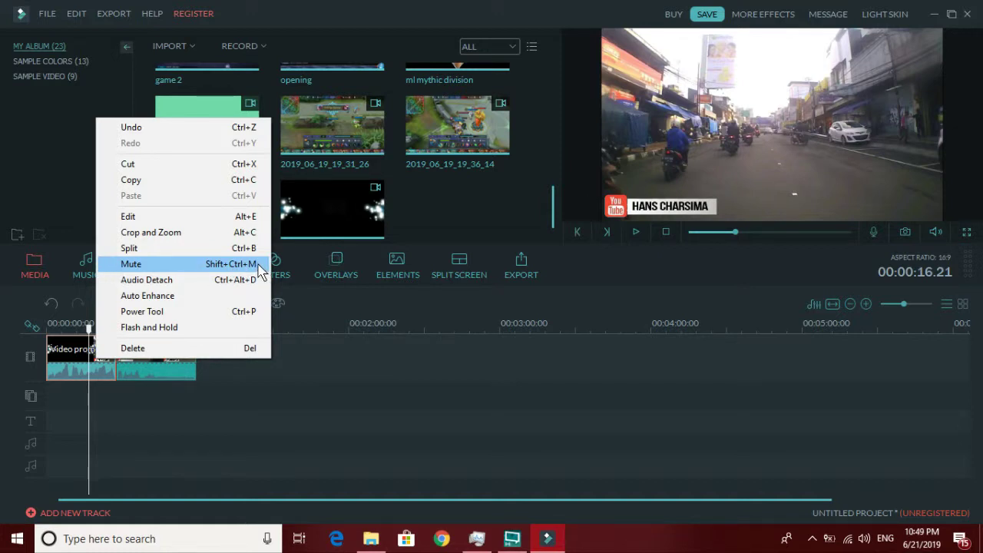
{"action": "left_click", "coordinate": [215, 265]}
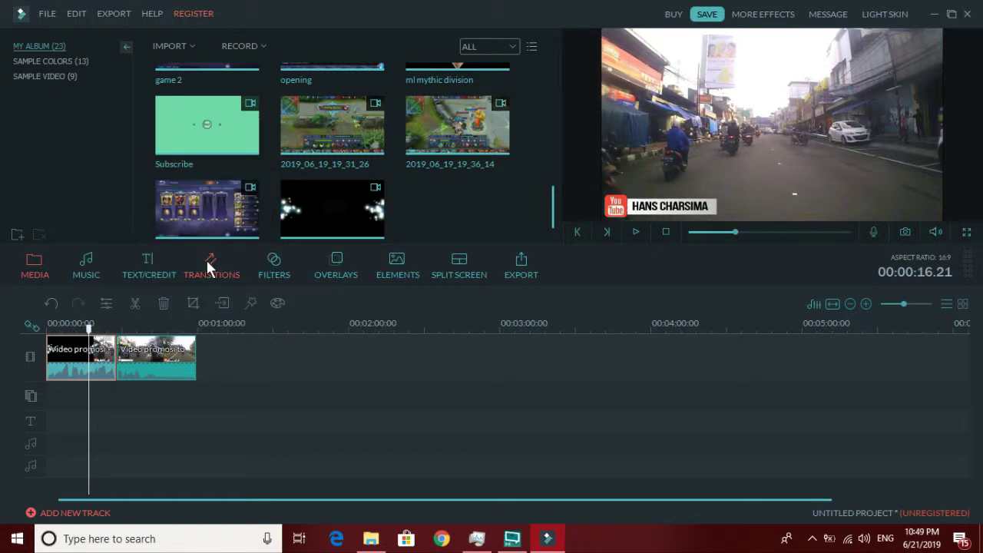
{"action": "right_click", "coordinate": [71, 357]}
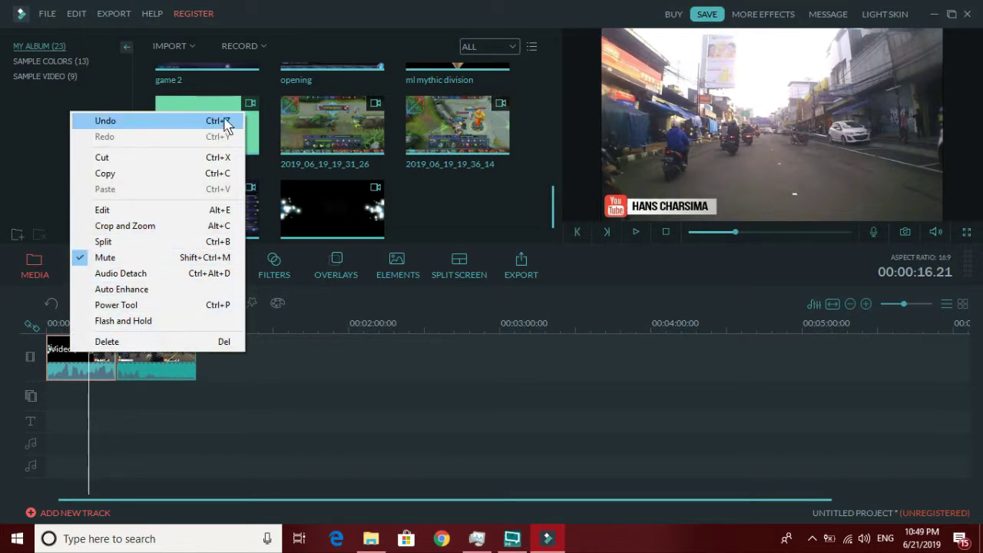
{"action": "left_click", "coordinate": [347, 378]}
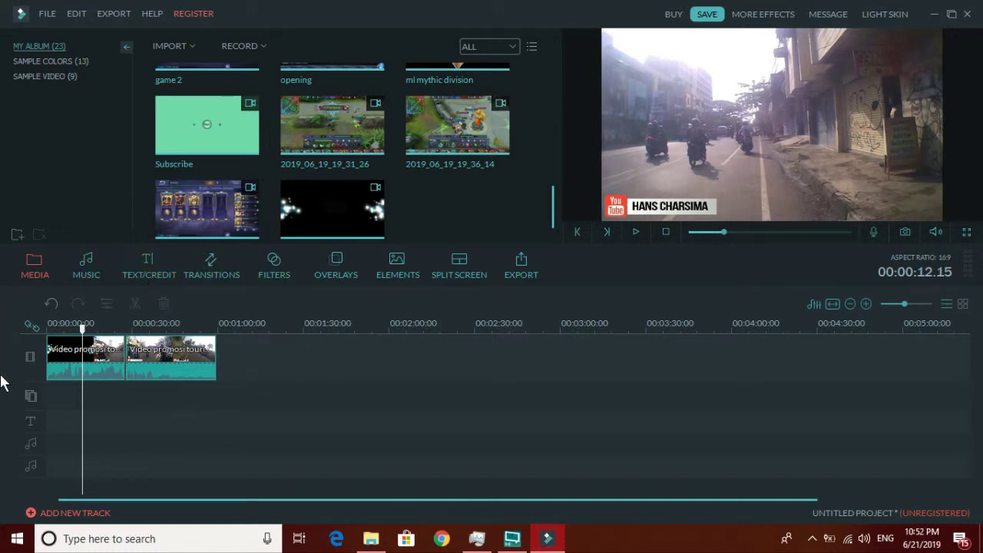
Place the playhead at the cut between the two clips, select the second clip and magnify the timeline around the cut.
{"action": "left_click", "coordinate": [112, 325]}
{"action": "left_click", "coordinate": [136, 341]}
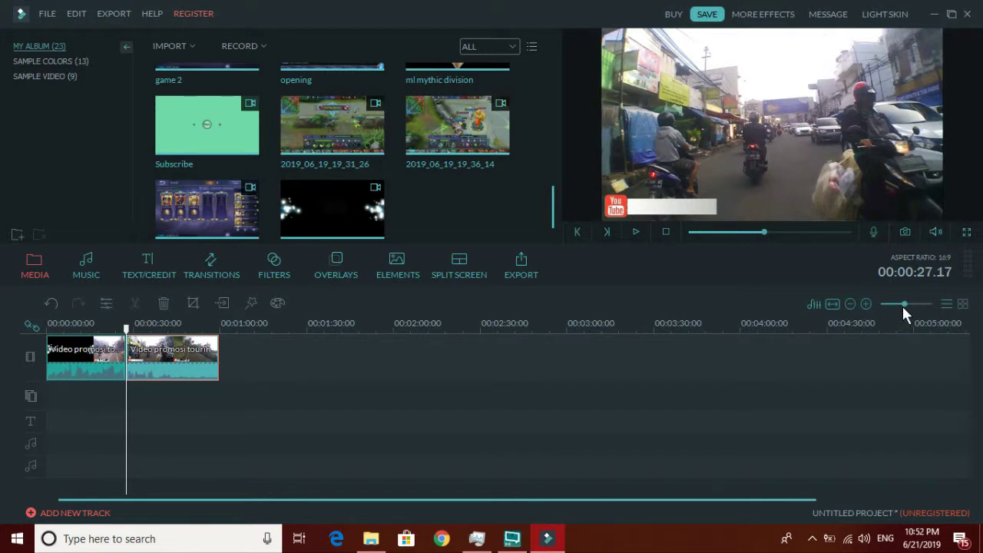
{"action": "left_click_drag", "start_coordinate": [904, 303], "coordinate": [918, 304]}
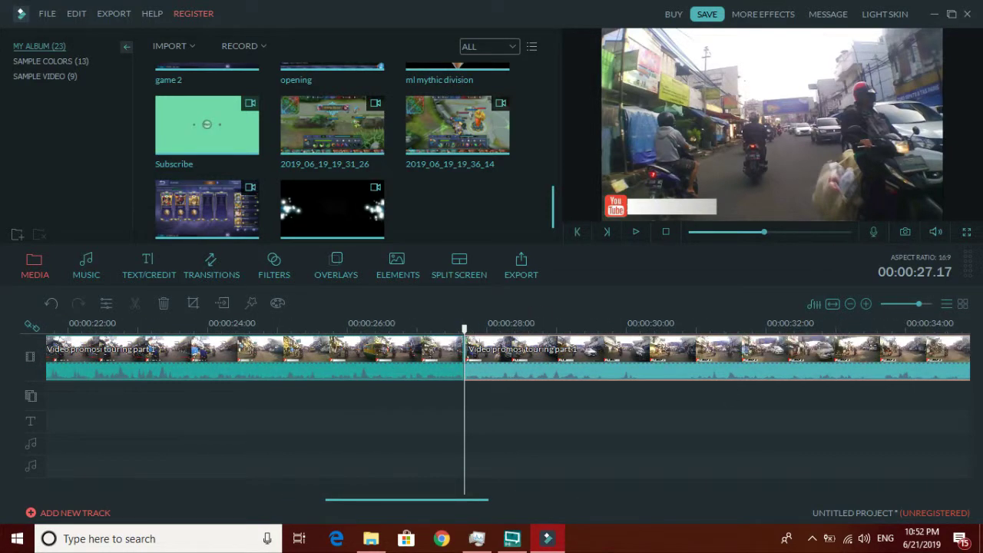
Move the playhead back into the end of the first clip frame by frame to about 00:00:26, then shrink the timeline scale again.
{"action": "left_click", "coordinate": [448, 324]}
{"action": "left_click", "coordinate": [403, 323]}
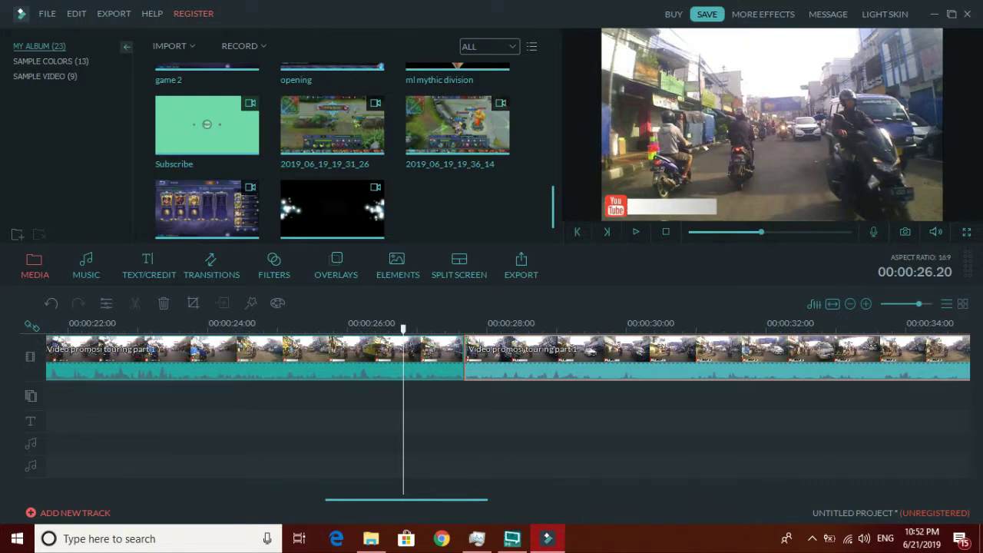
{"action": "key", "text": "Left"}
{"action": "key", "text": "Left"}
{"action": "key", "text": "Left"}
{"action": "key", "text": "Left"}
{"action": "key", "text": "Left"}
{"action": "key", "text": "Left"}
{"action": "key", "text": "Left"}
{"action": "key", "text": "Left"}
{"action": "key", "text": "Left"}
{"action": "key", "text": "Left"}
{"action": "key", "text": "Left"}
{"action": "key", "text": "Left"}
{"action": "key", "text": "Left"}
{"action": "key", "text": "Left"}
{"action": "key", "text": "Left"}
{"action": "key", "text": "Left"}
{"action": "key", "text": "Left"}
{"action": "key", "text": "Left"}
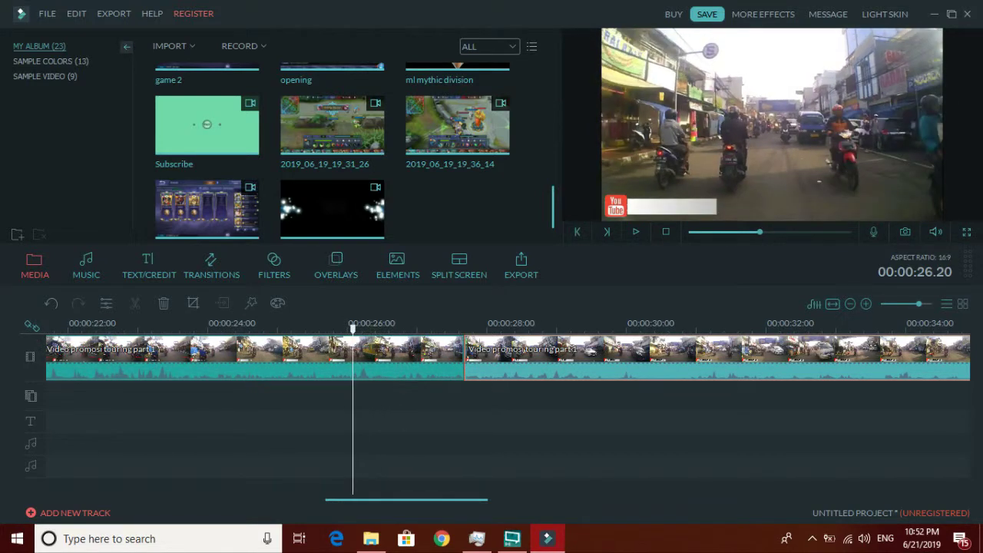
{"action": "left_click_drag", "start_coordinate": [919, 305], "coordinate": [905, 311]}
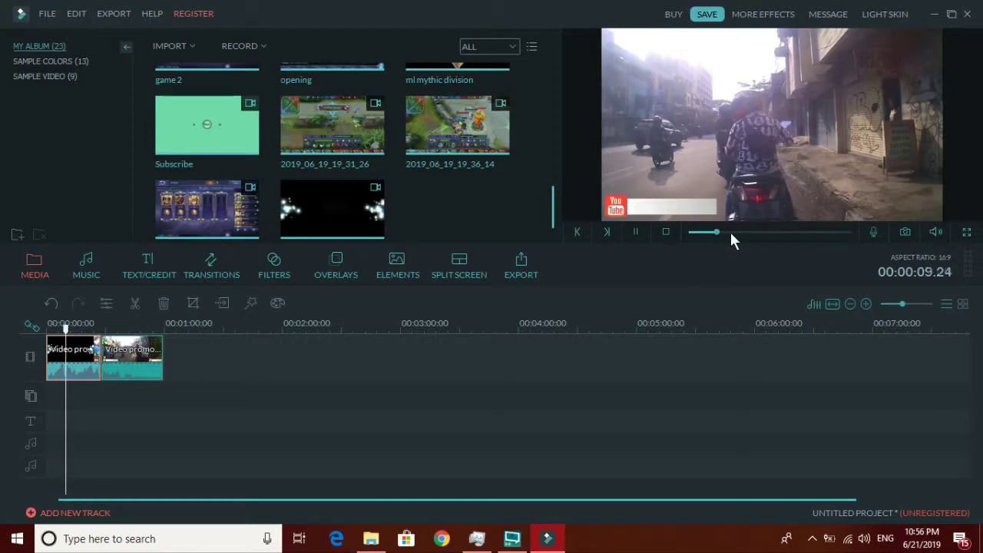
Skip ahead through the playing preview in several jumps and pause it at 00:00:50.05.
{"action": "left_click", "coordinate": [735, 229]}
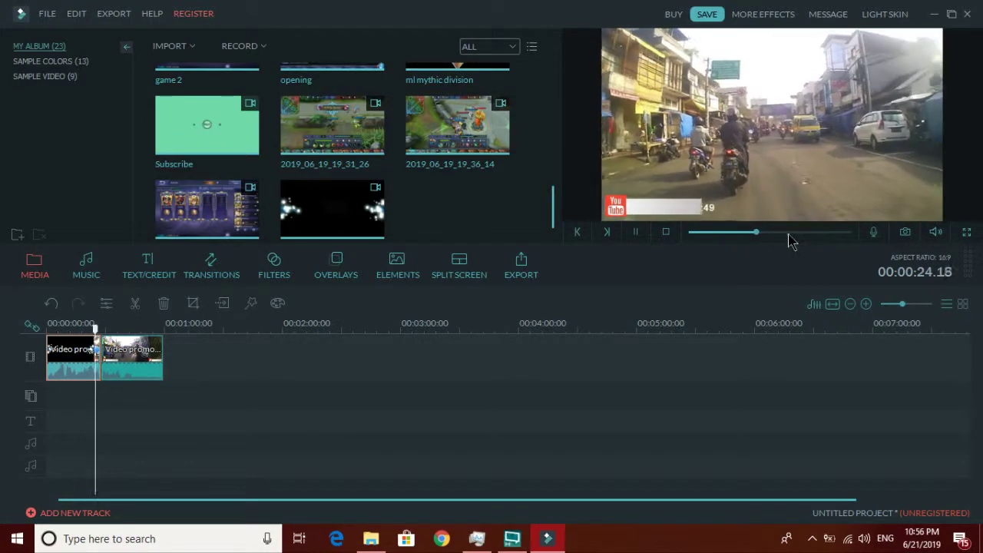
{"action": "left_click", "coordinate": [788, 232]}
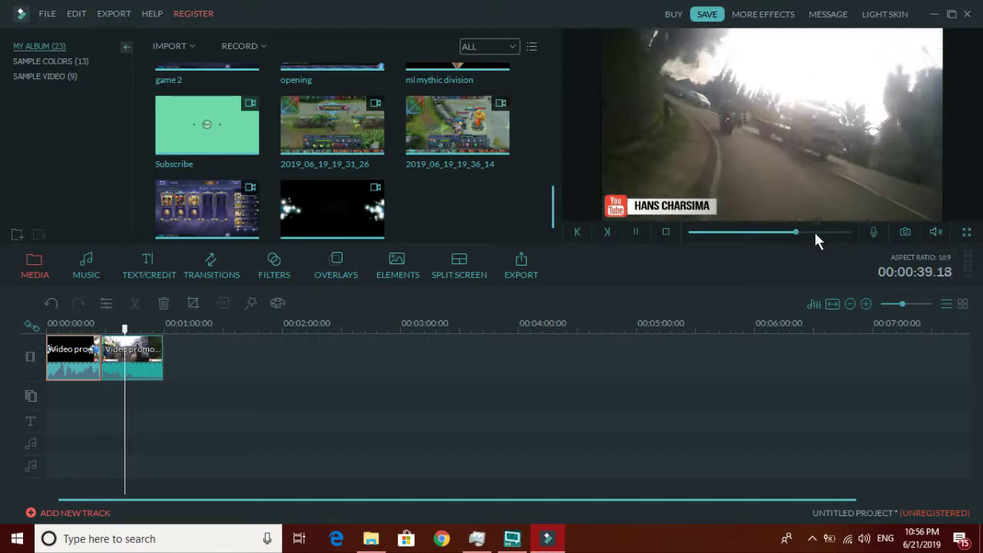
{"action": "left_click", "coordinate": [814, 231]}
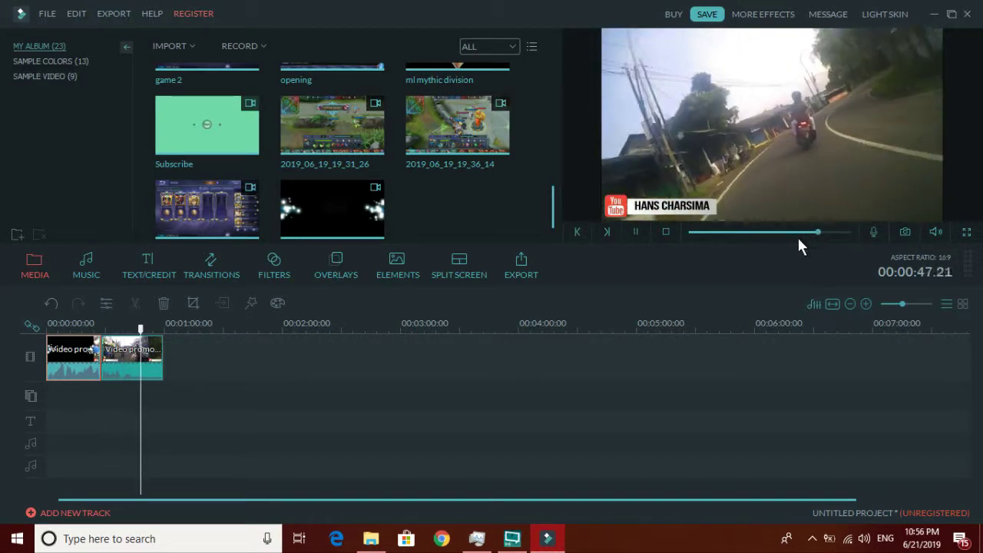
{"action": "left_click", "coordinate": [635, 232]}
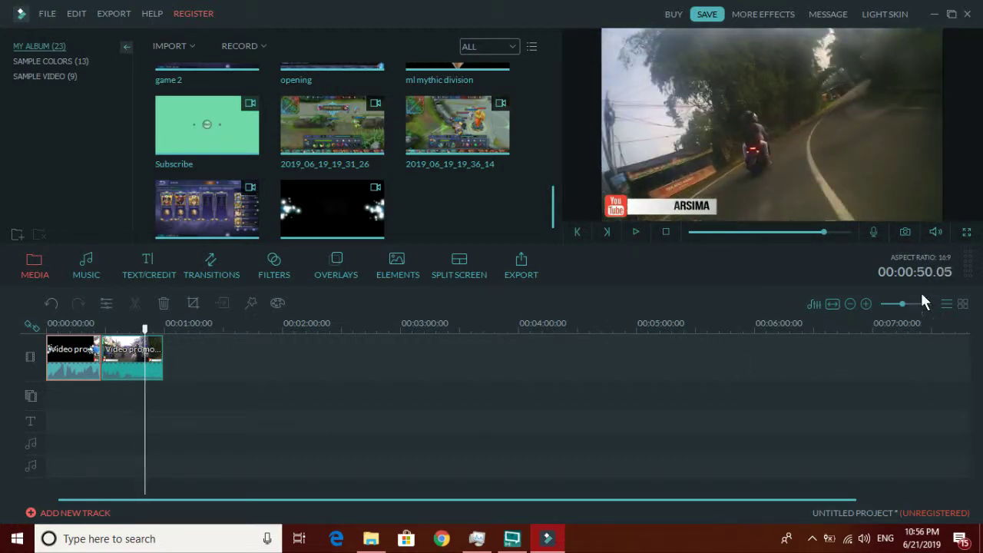